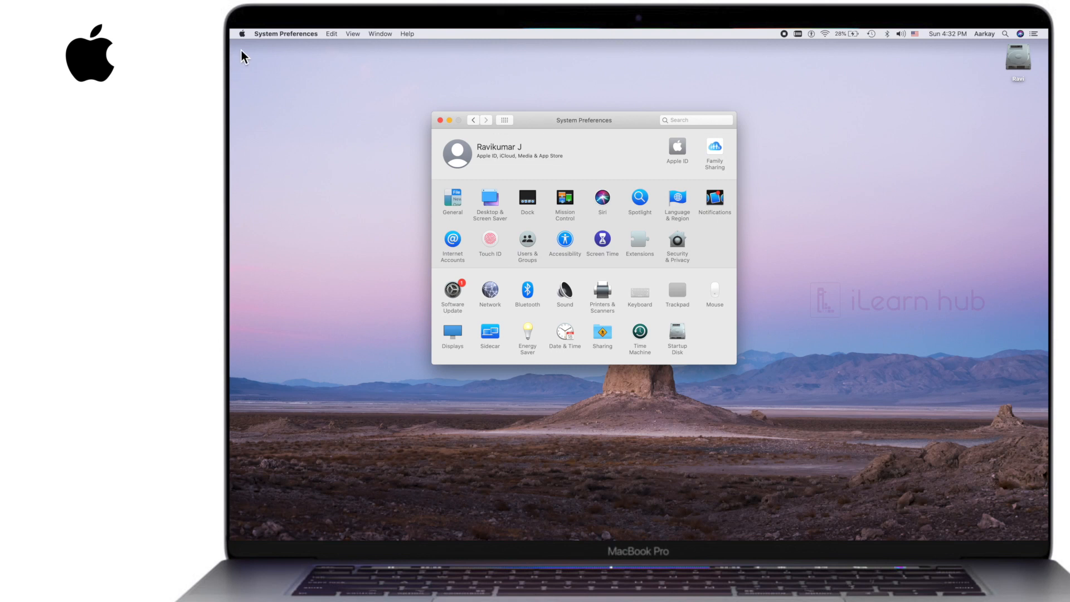
- Open the Apple menu to reach System Preferences
click(242, 34)
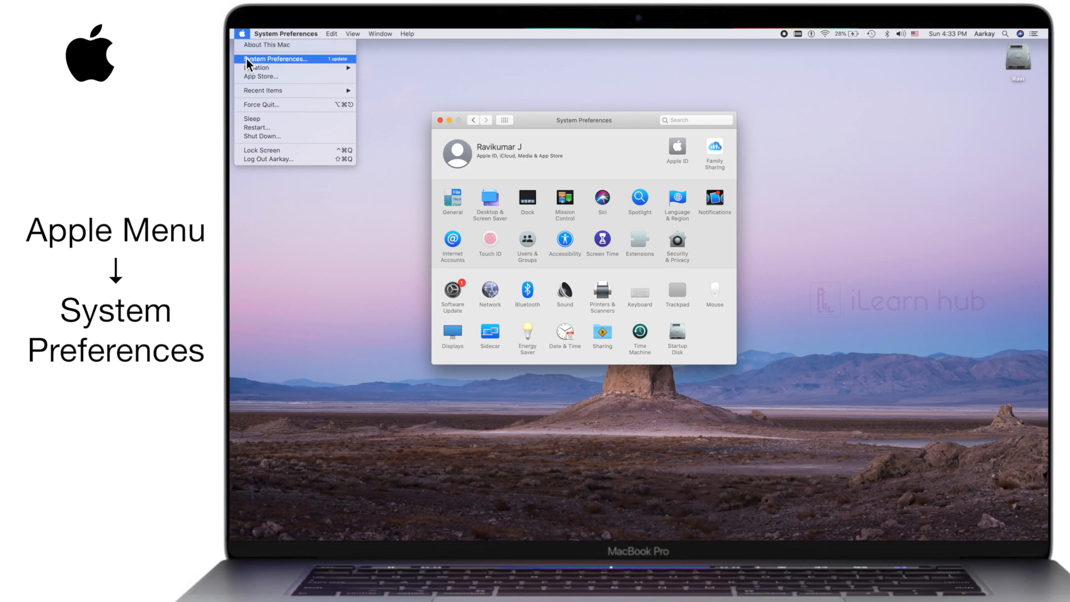
click(381, 240)
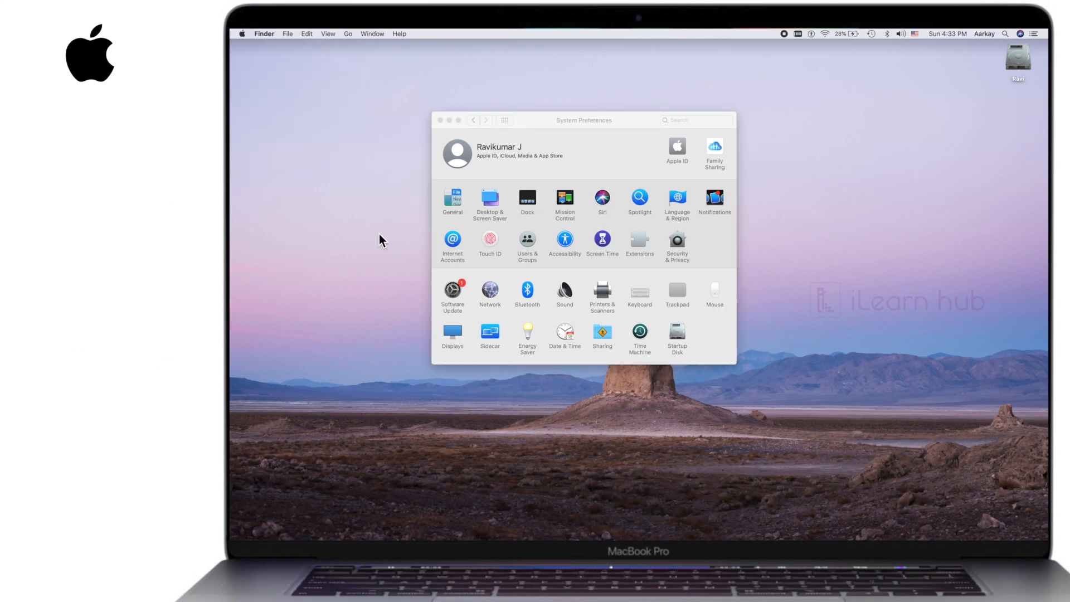
key(super+space)
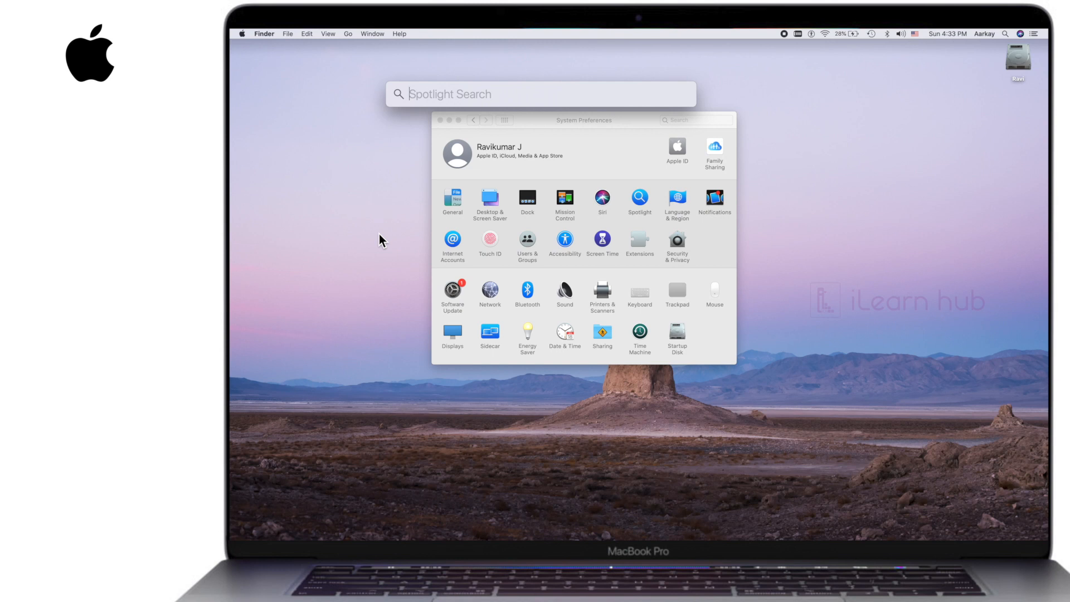
text(system)
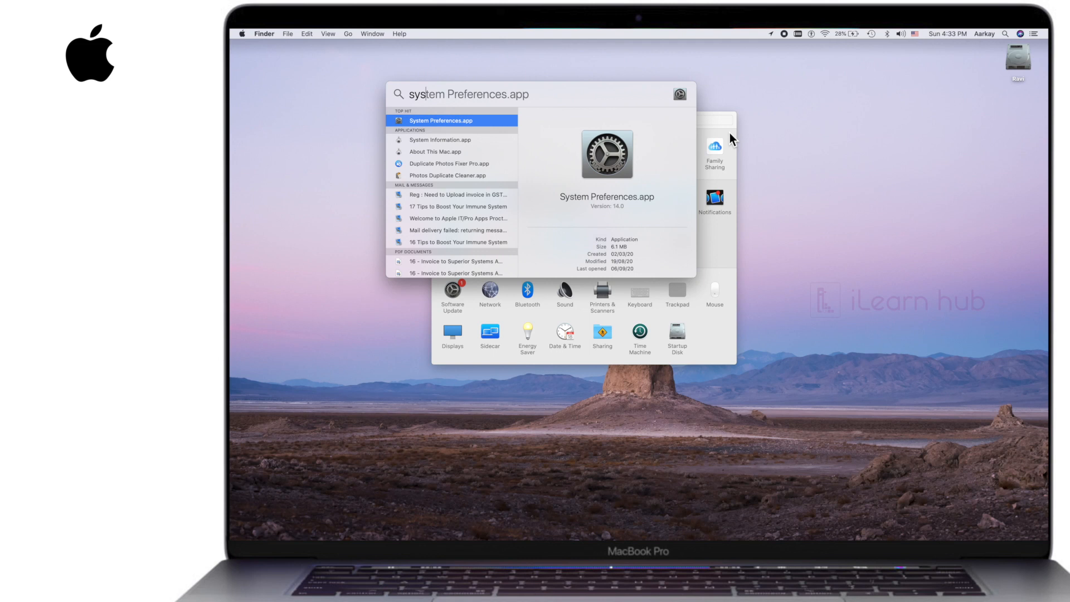
key(Return)
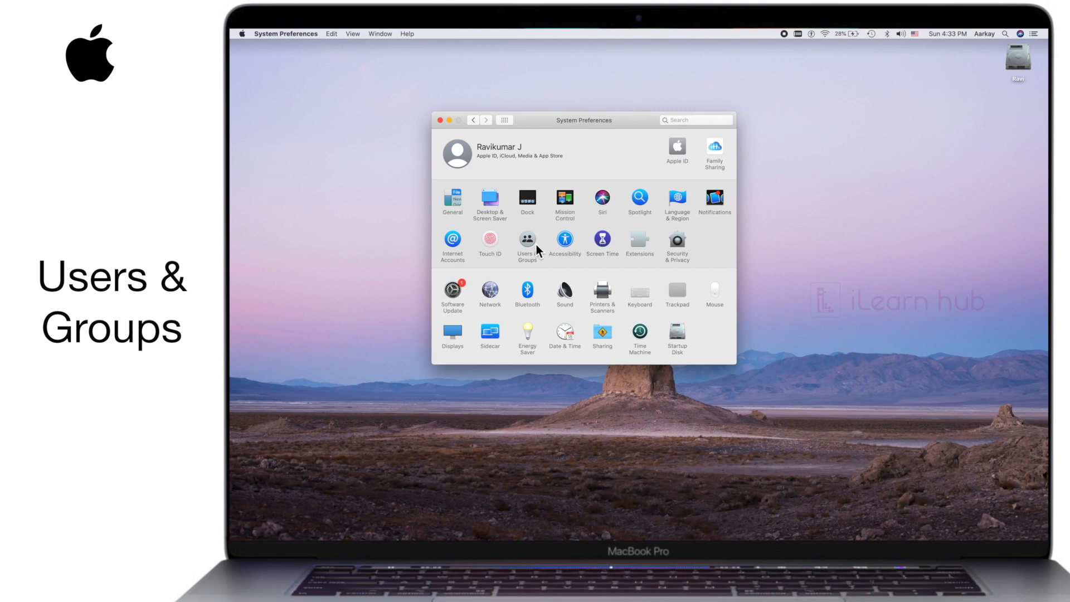
- Open the Users & Groups pane from the System Preferences grid
click(684, 121)
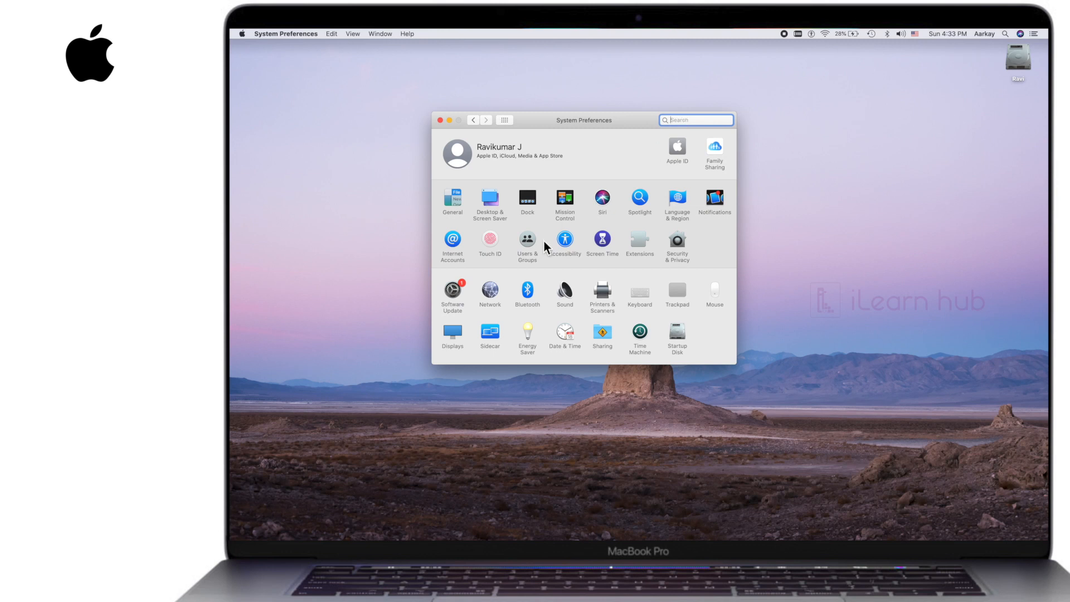
click(528, 242)
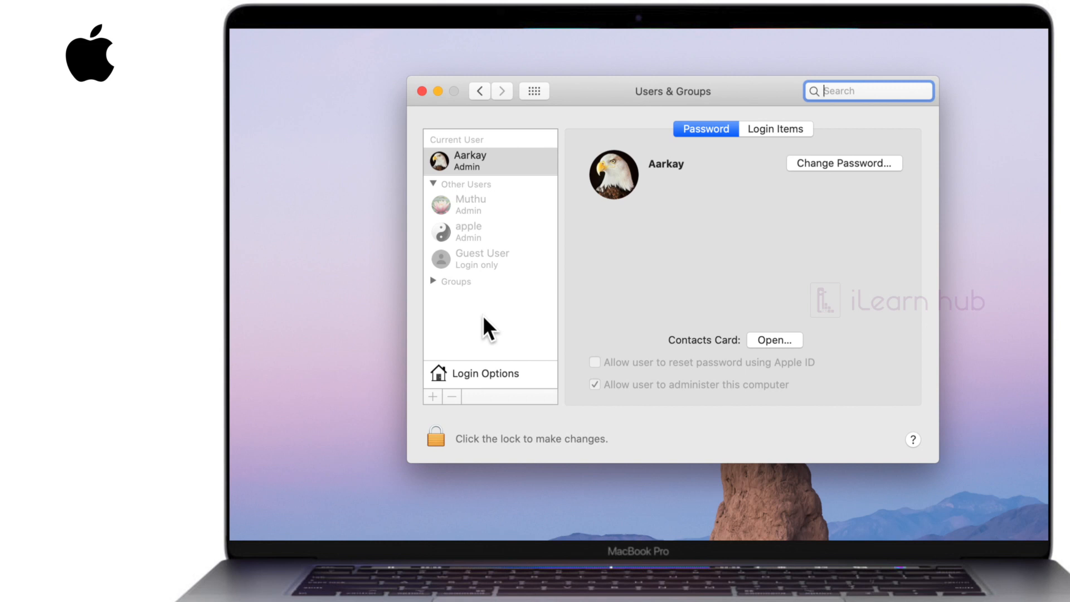
- Unlock Users & Groups by authenticating with the administrator password
click(432, 438)
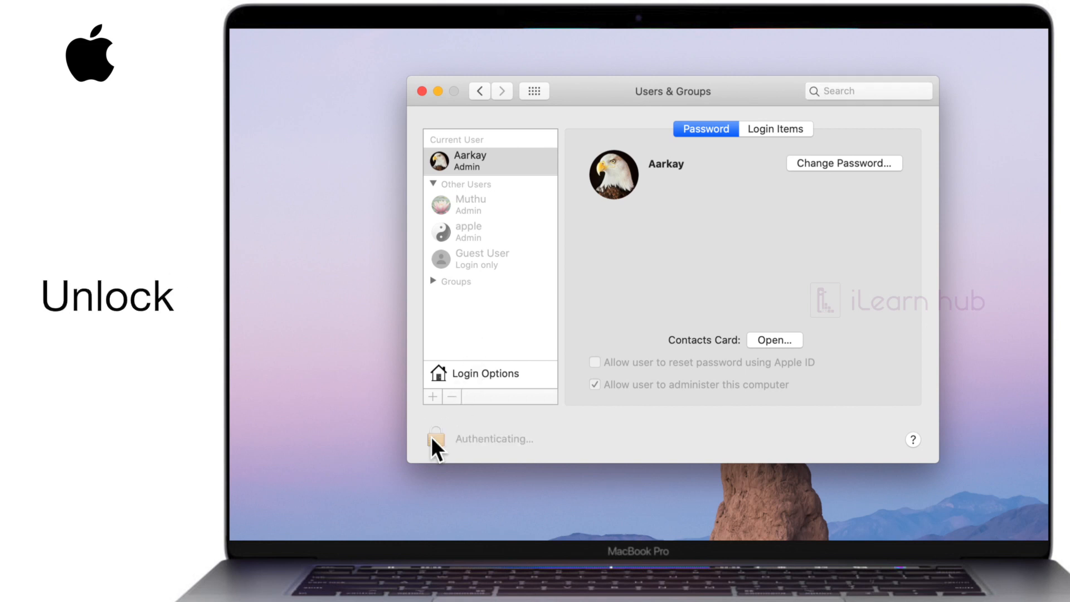
text(••••••••••)
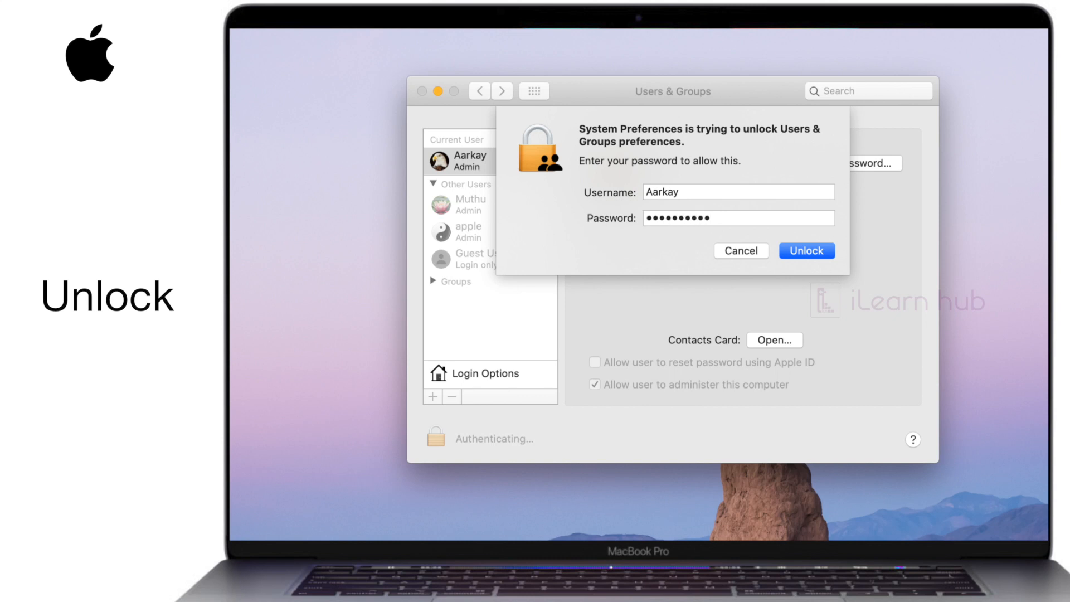
click(808, 251)
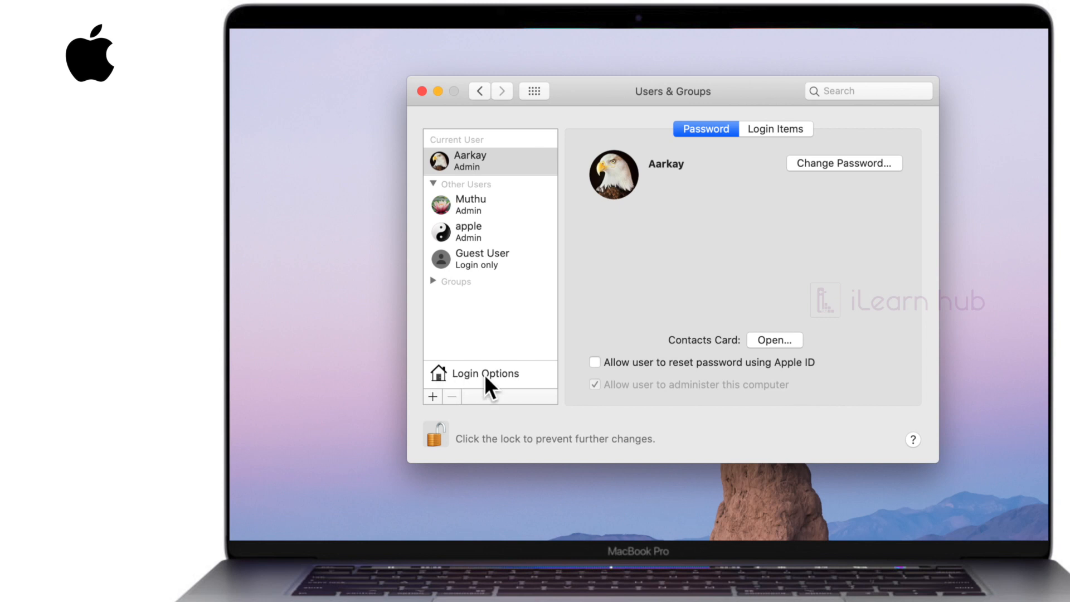
- Start a new Administrator account with full name ILH and account name ilh, with Password Assistant up
click(427, 401)
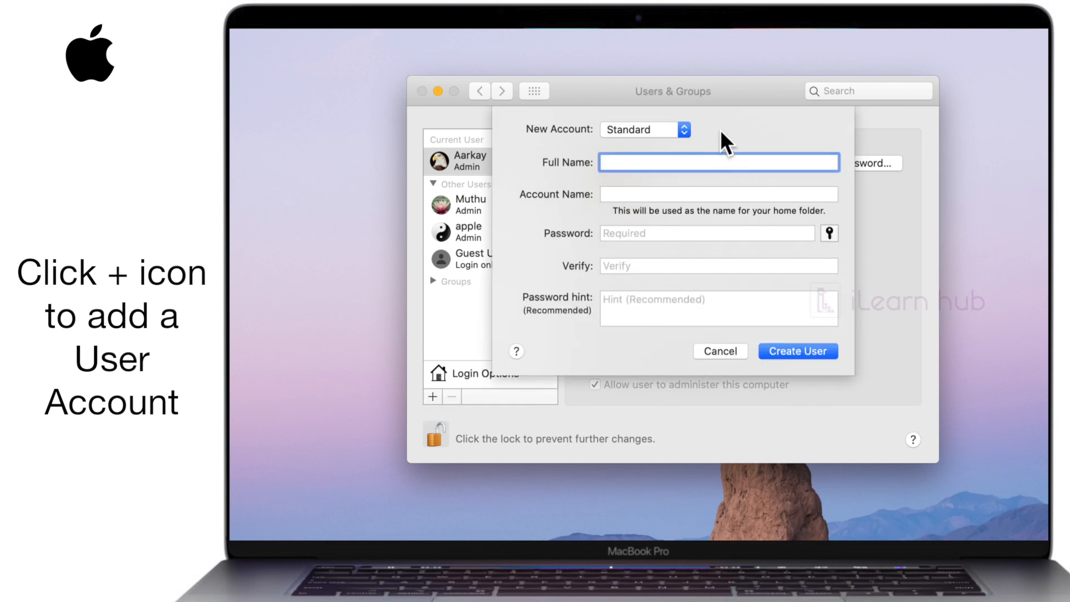
click(684, 132)
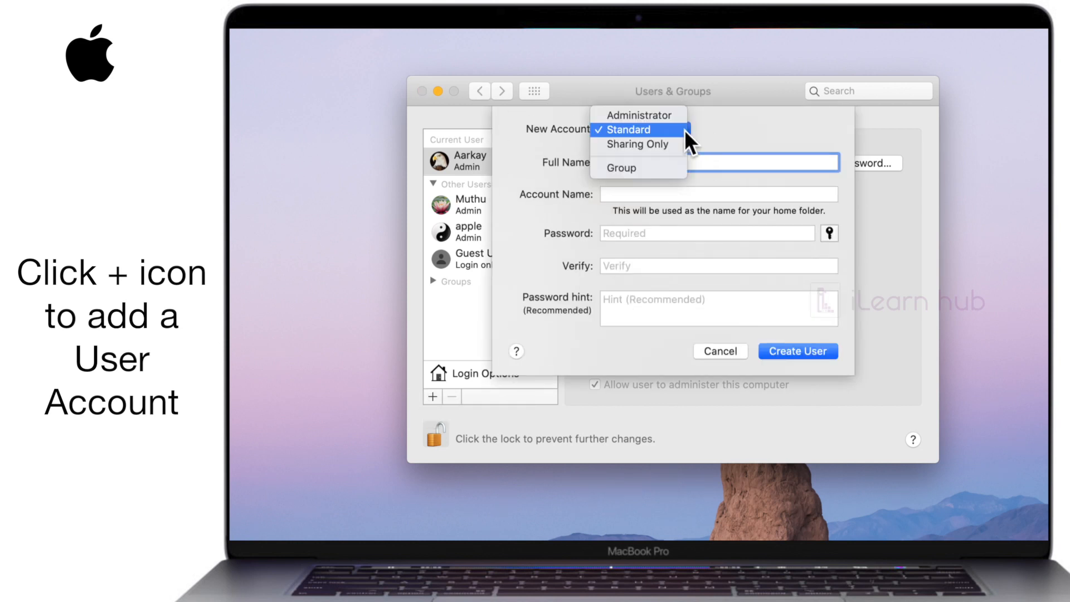
click(658, 119)
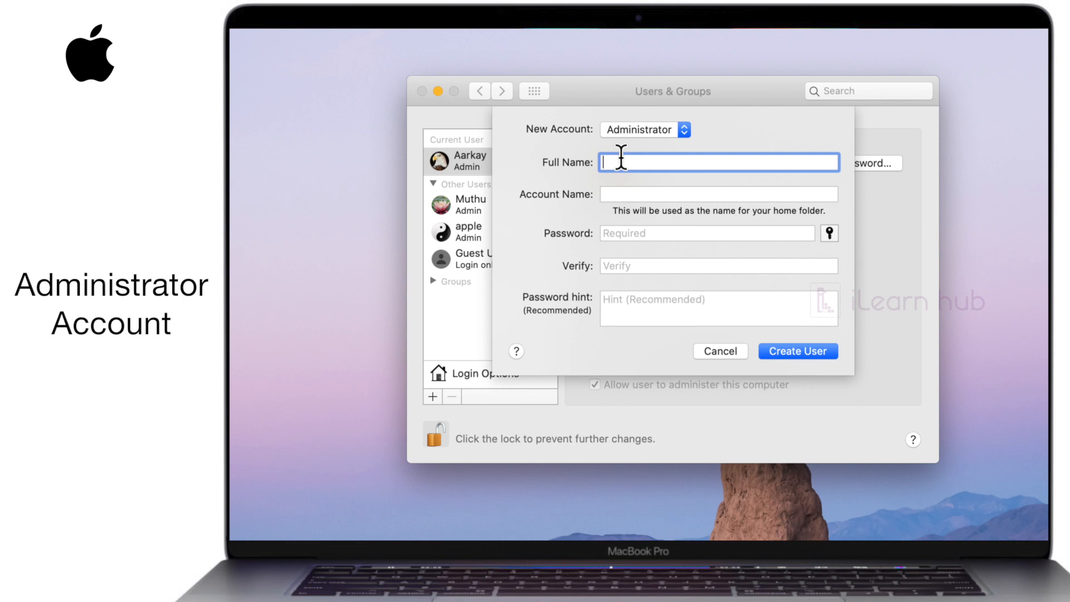
text(ILH)
key(Tab)
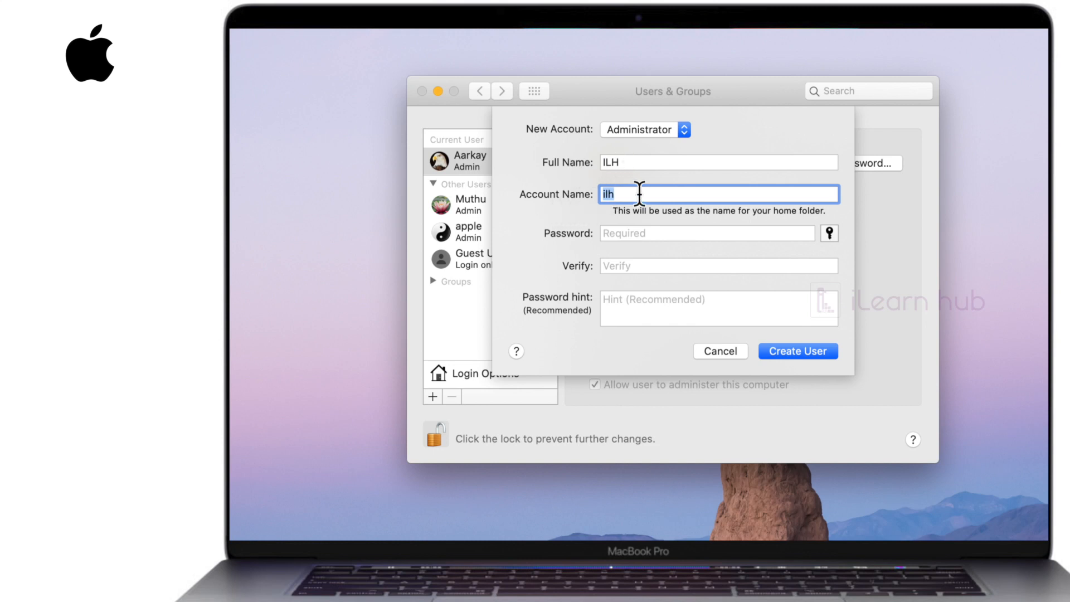
key(Tab)
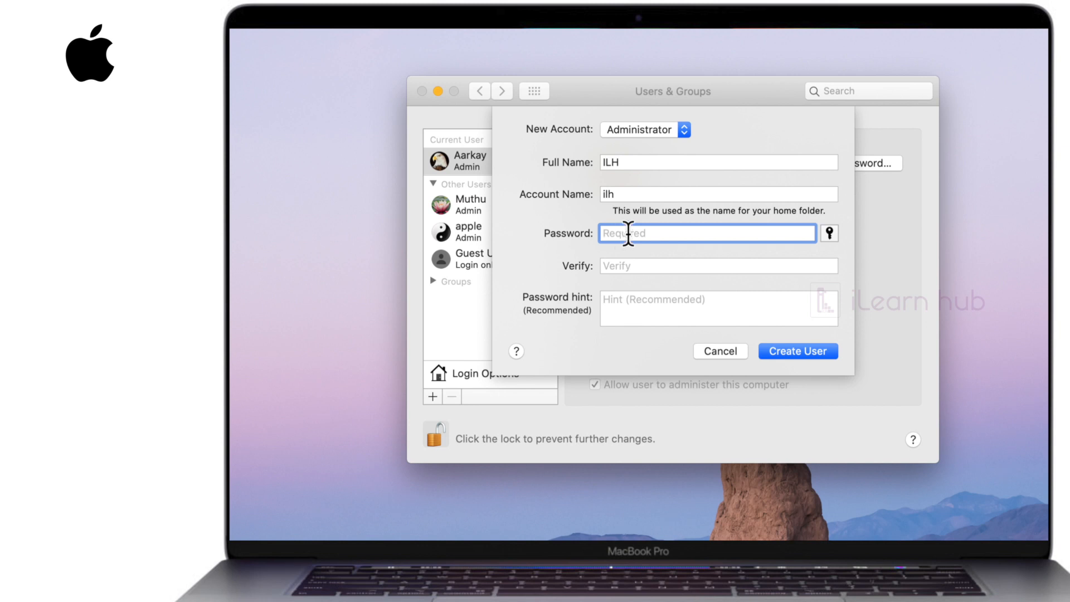
click(829, 232)
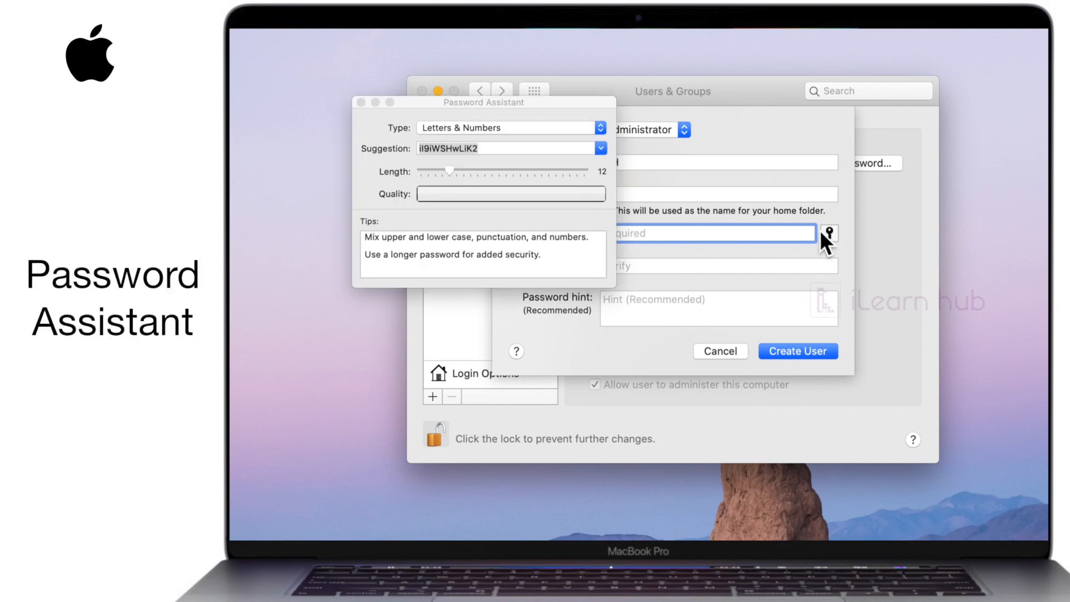
- Place Password Assistant and the Users & Groups window side by side
drag(546, 98, 454, 105)
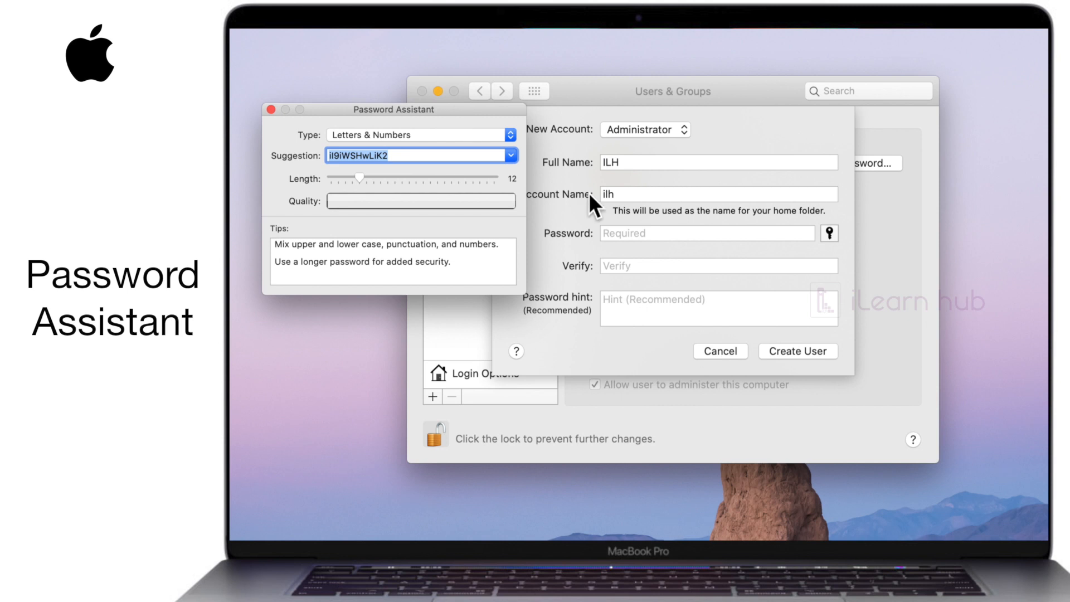
click(624, 233)
drag(579, 88, 699, 90)
- Try trial passwords built from apple, 123 and 4567 against the Quality bar, then clear them
text(apple)
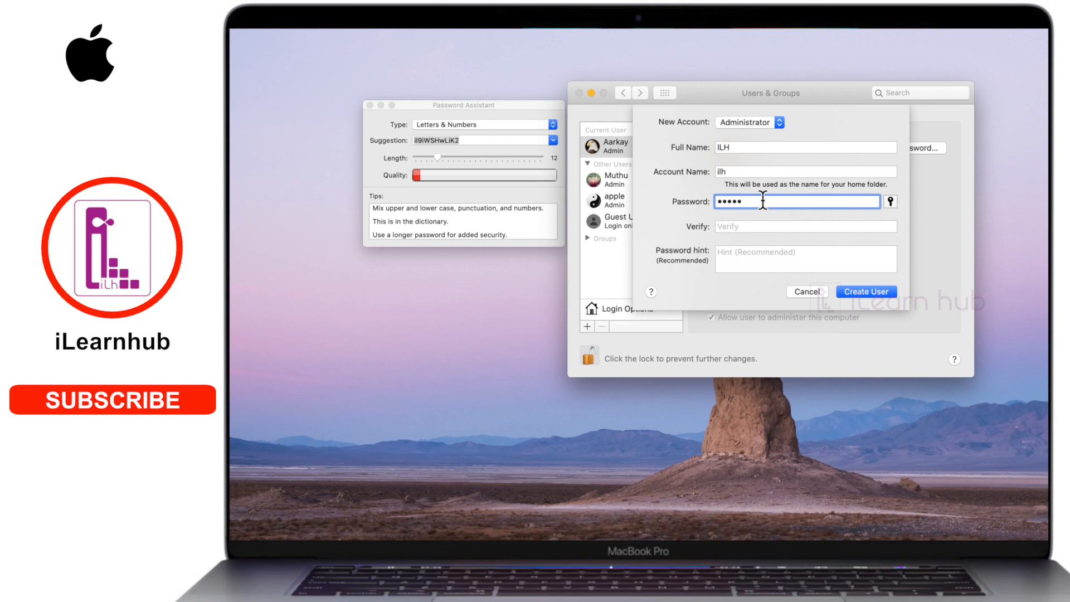
text(123)
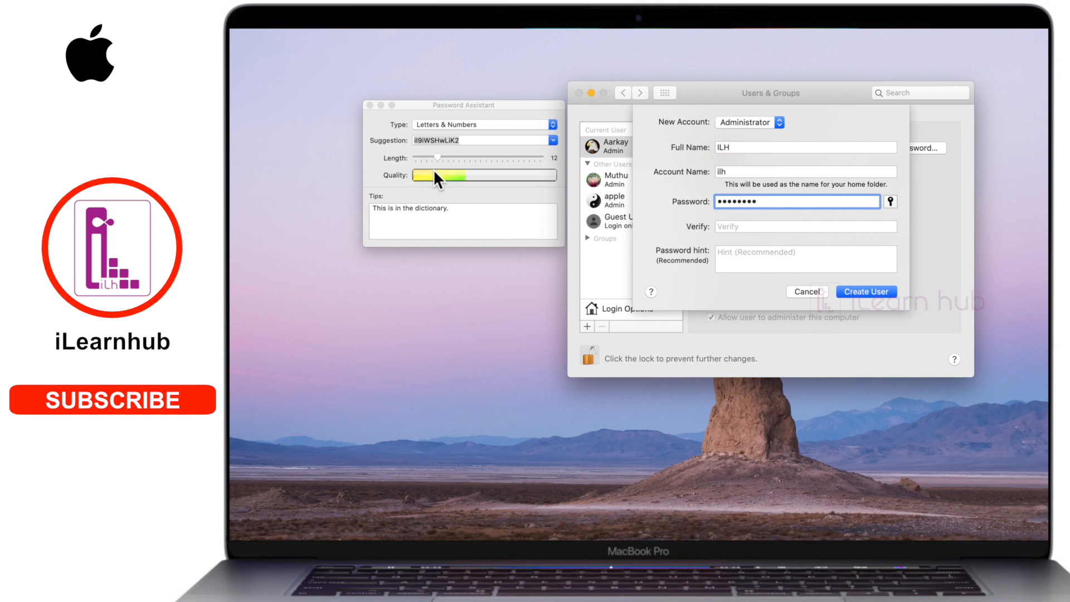
mouse_move(429, 172)
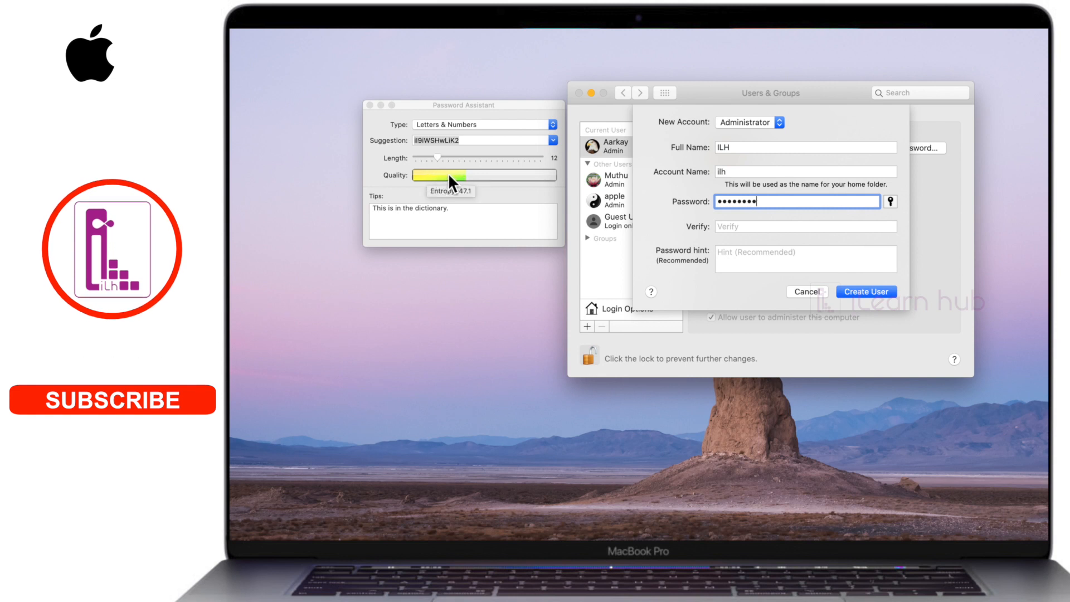
text(4567)
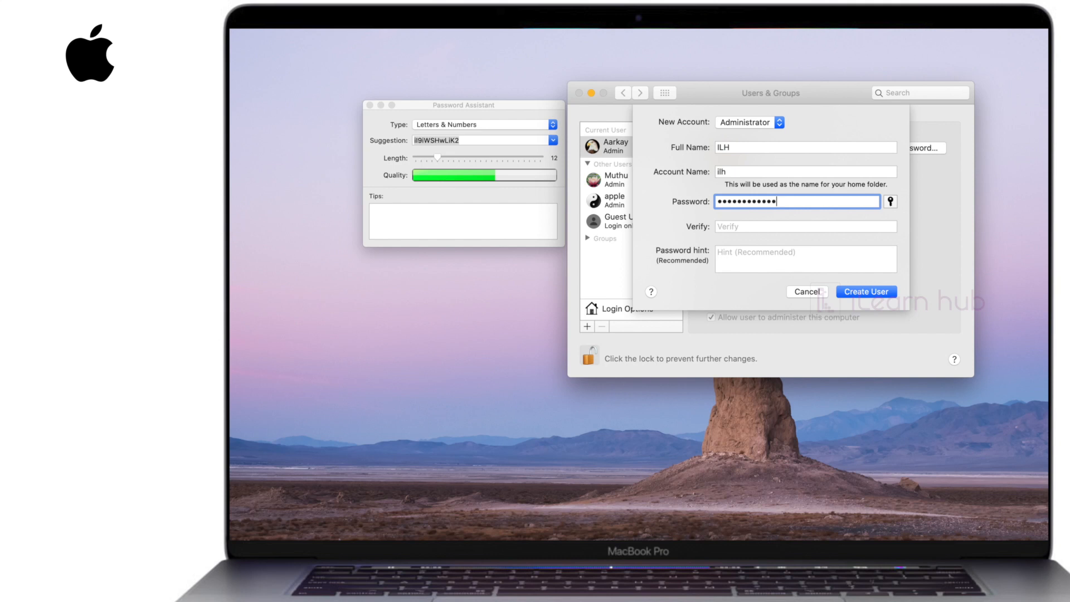
key(BackSpace)
key(BackSpace)
key(BackSpace)
key(BackSpace)
key(BackSpace)
key(BackSpace)
key(BackSpace)
key(BackSpace)
key(BackSpace)
key(BackSpace)
key(BackSpace)
key(BackSpace)
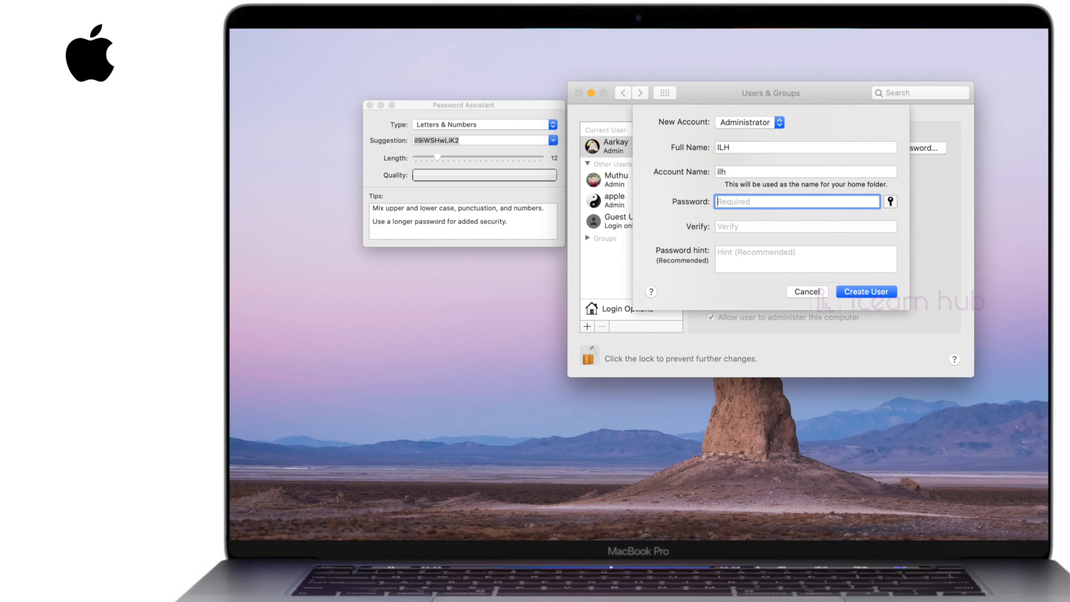
- Enter and verify the ILH password, close Password Assistant, and create the user
text(•••••)
key(Tab)
text(•••••)
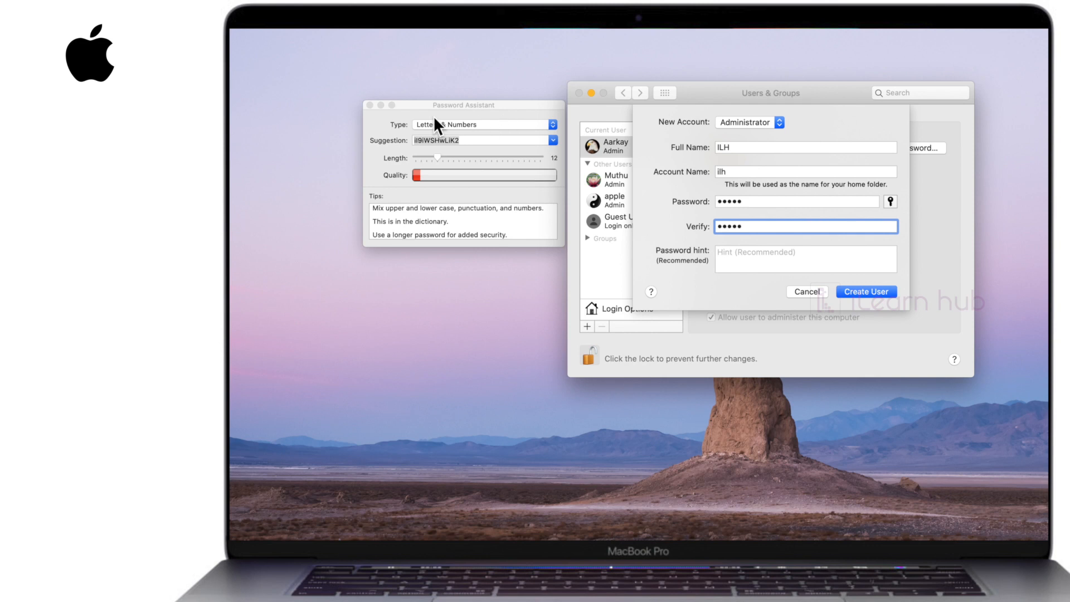
click(370, 104)
click(760, 261)
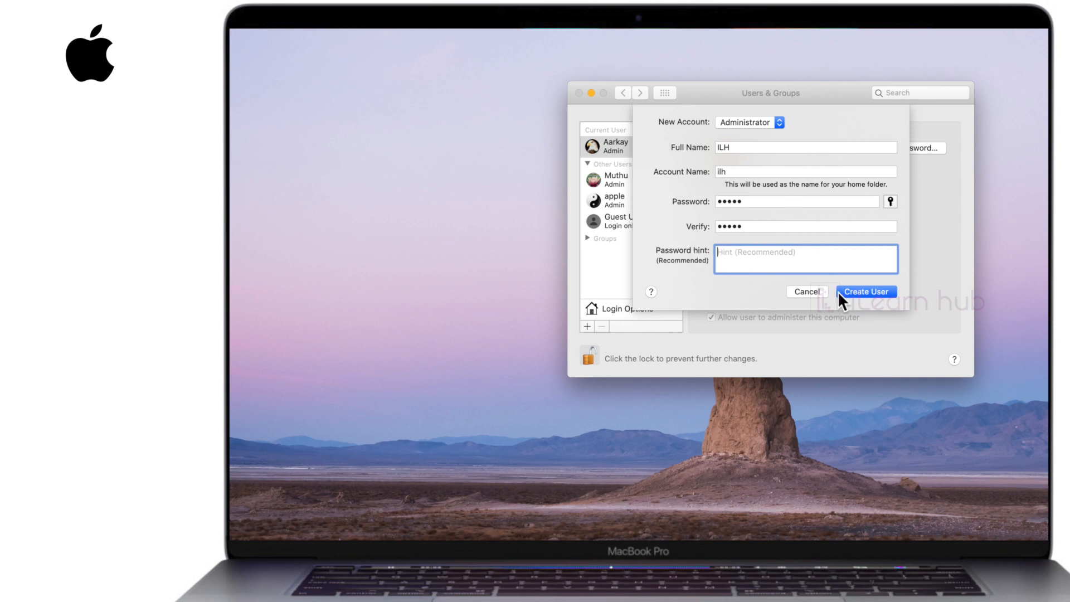
click(872, 290)
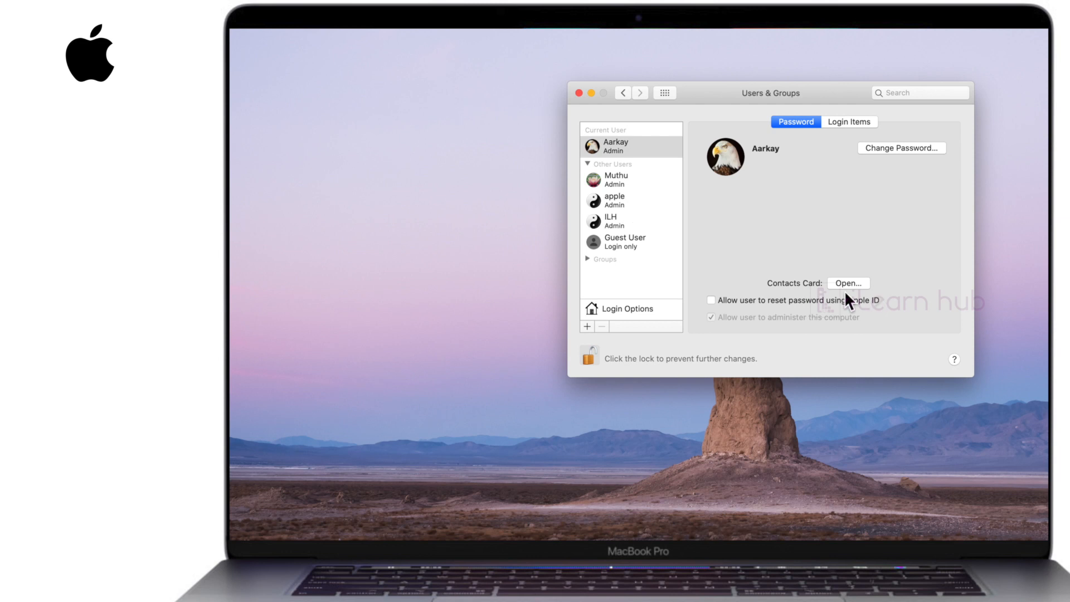
- Select ILH in the user list to show its Admin permission, and shift the window left
click(623, 225)
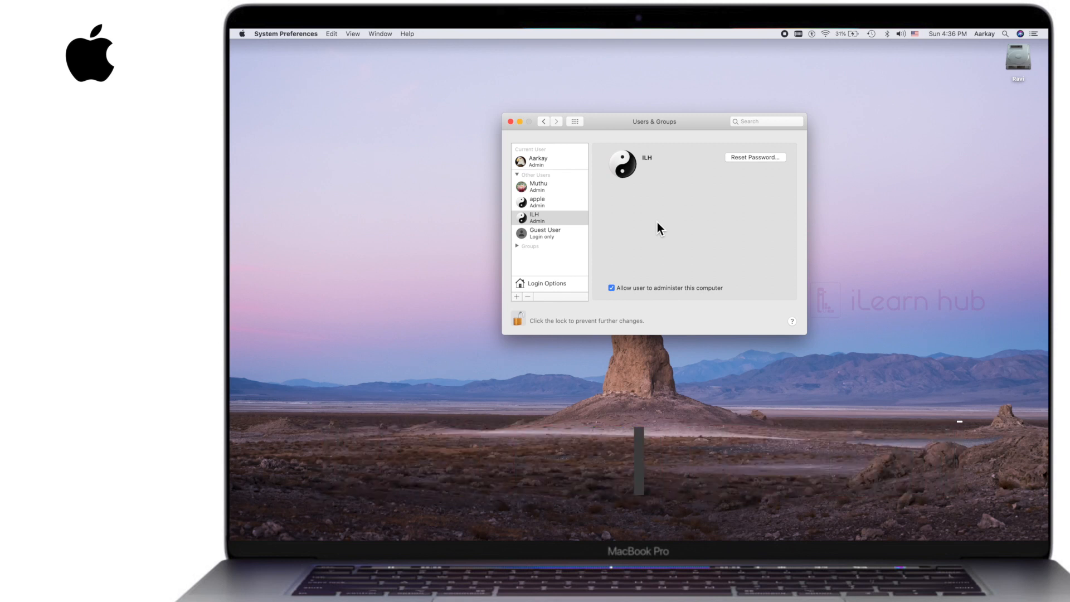
drag(607, 120, 464, 125)
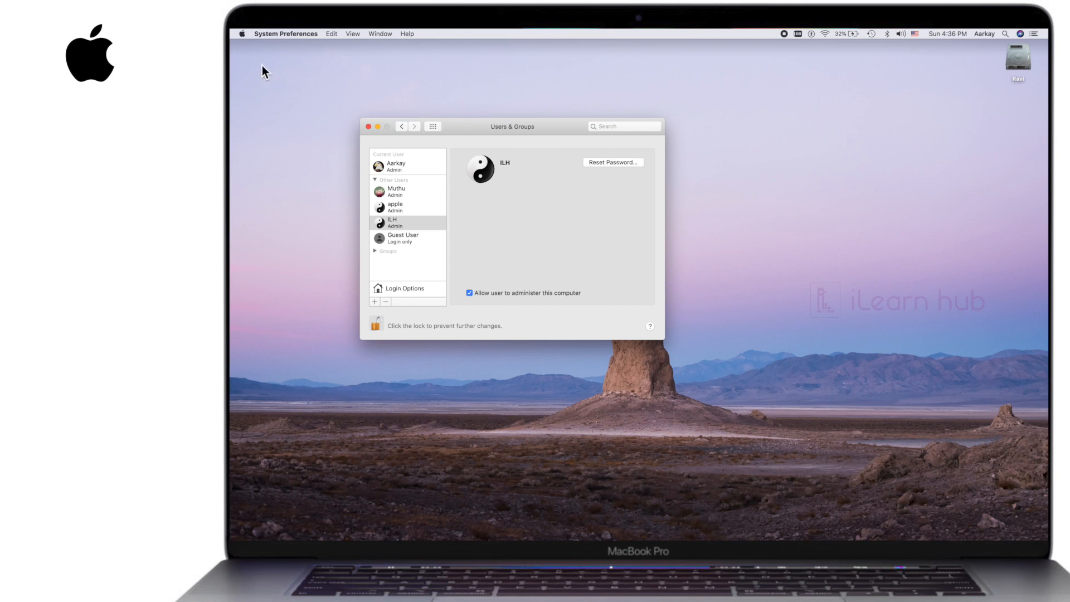
- Fast-switch to ILH from the menu-bar user list and log in with its password
click(243, 36)
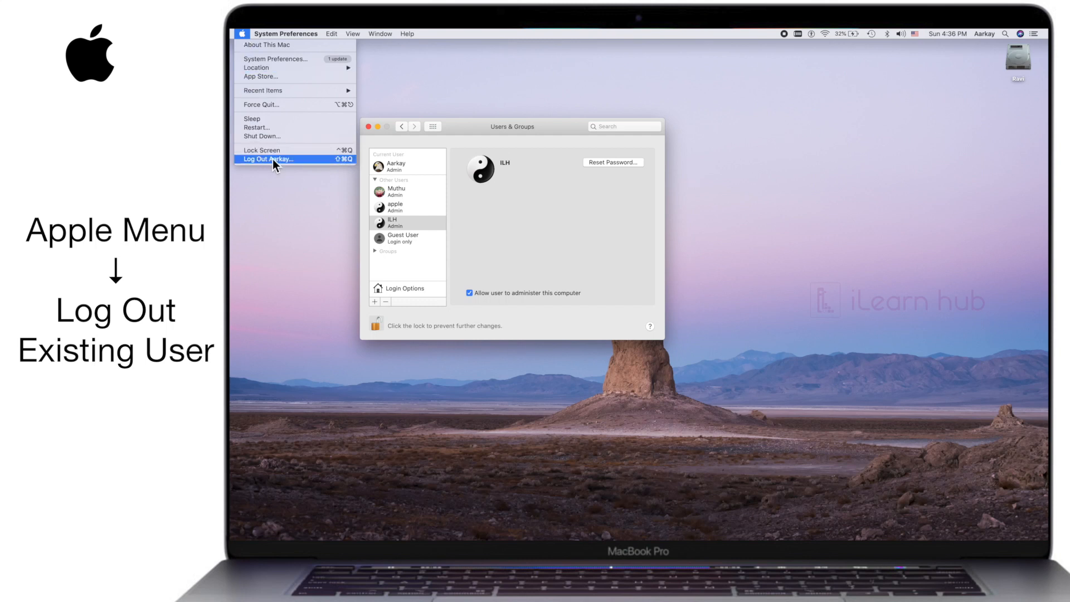
click(458, 128)
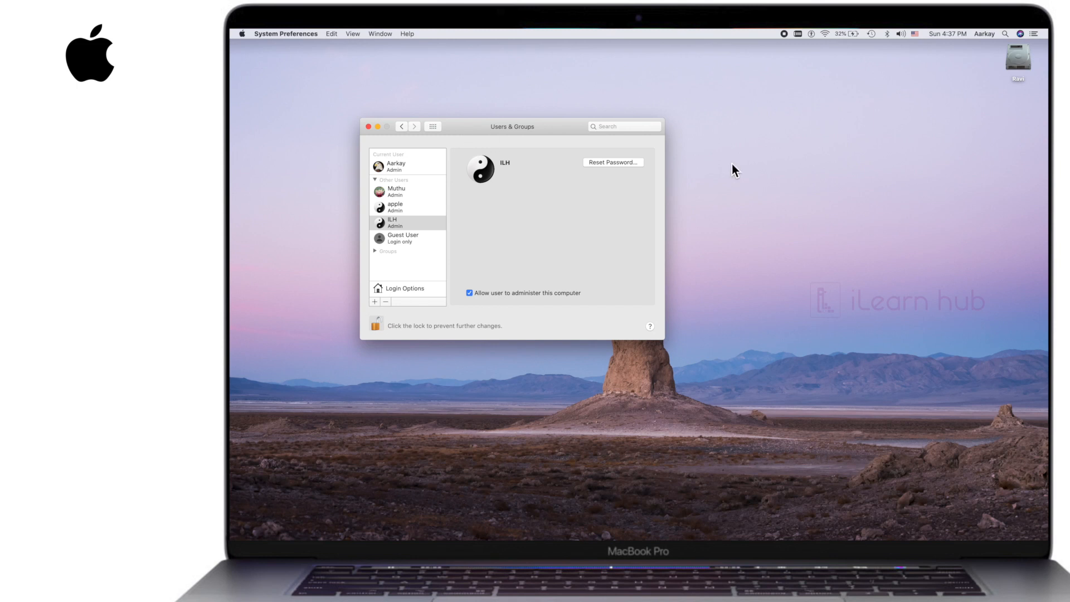
click(984, 33)
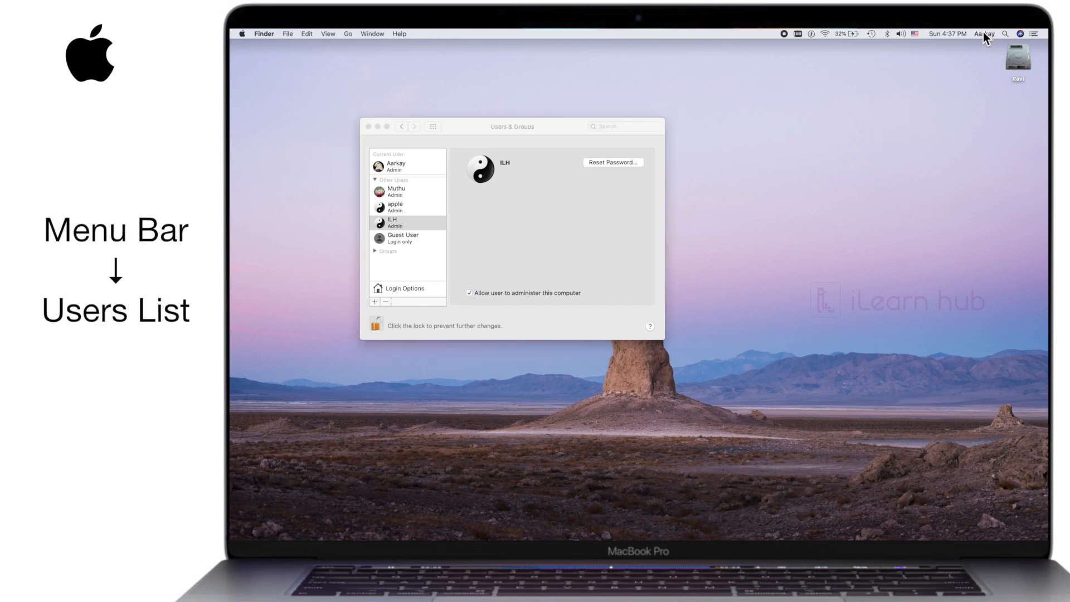
click(983, 33)
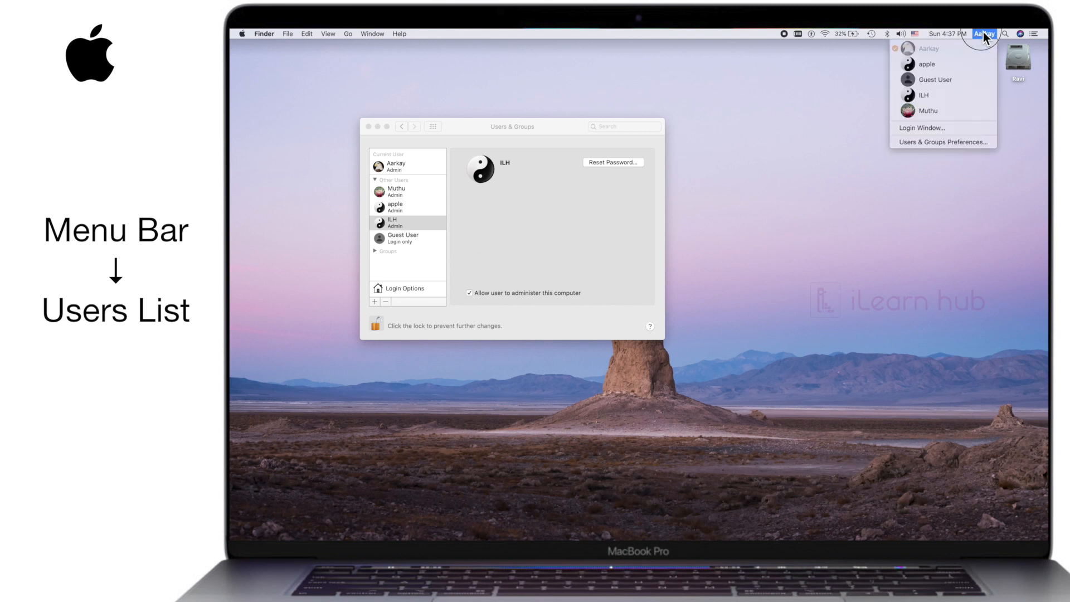
click(937, 95)
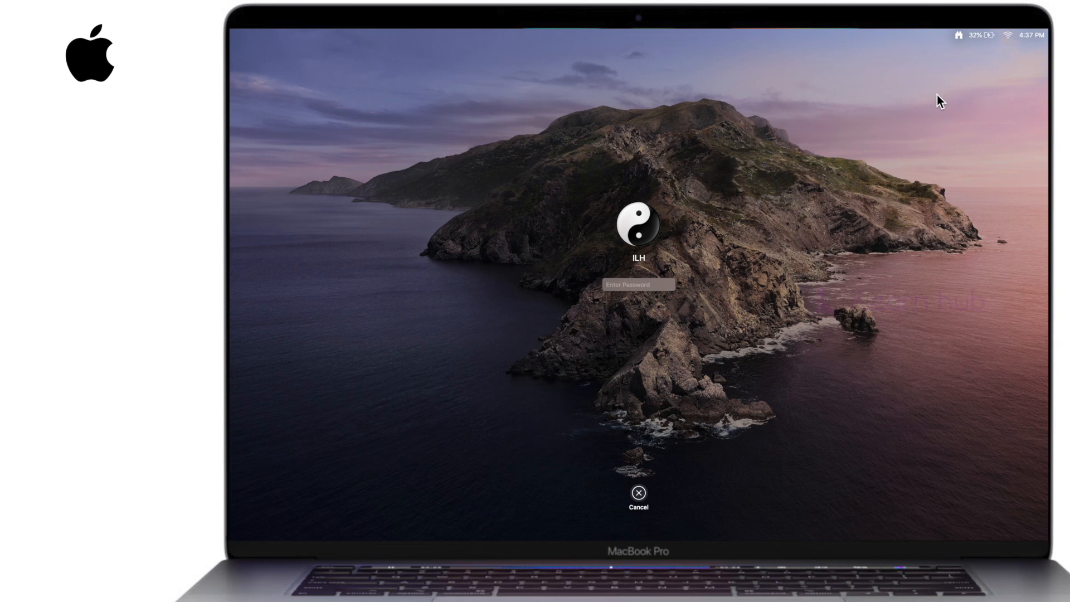
text(*****)
key(Return)
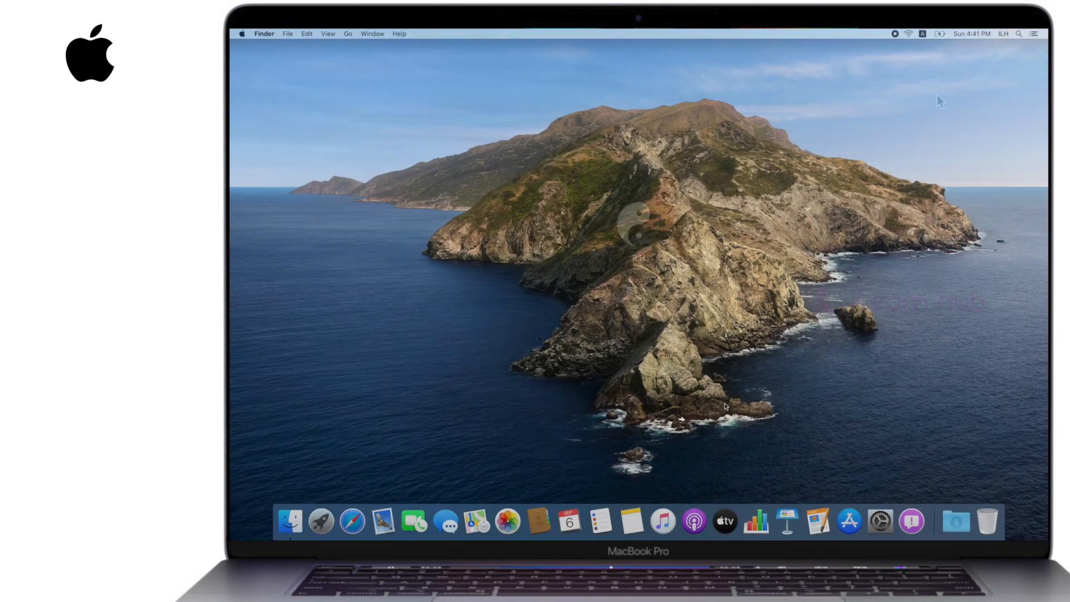